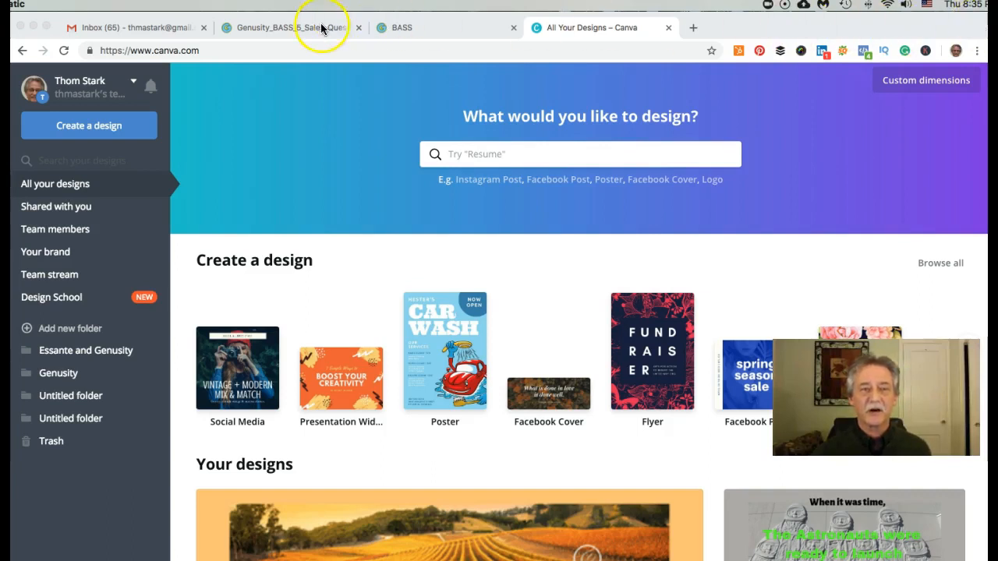
- Check the Genusity BASS members page, then start a new blank flyer from Canva's home page
click(427, 27)
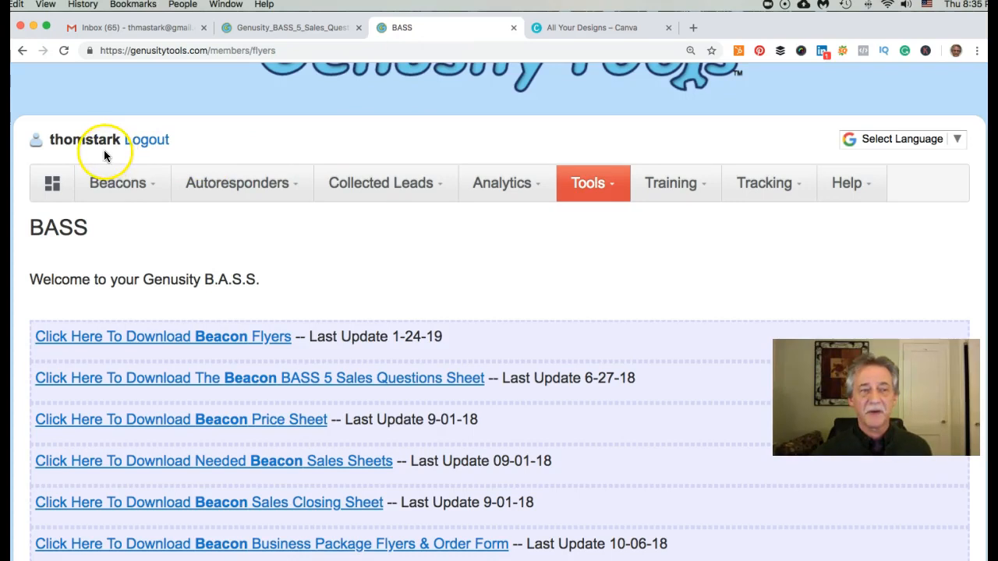
mouse_move(380, 183)
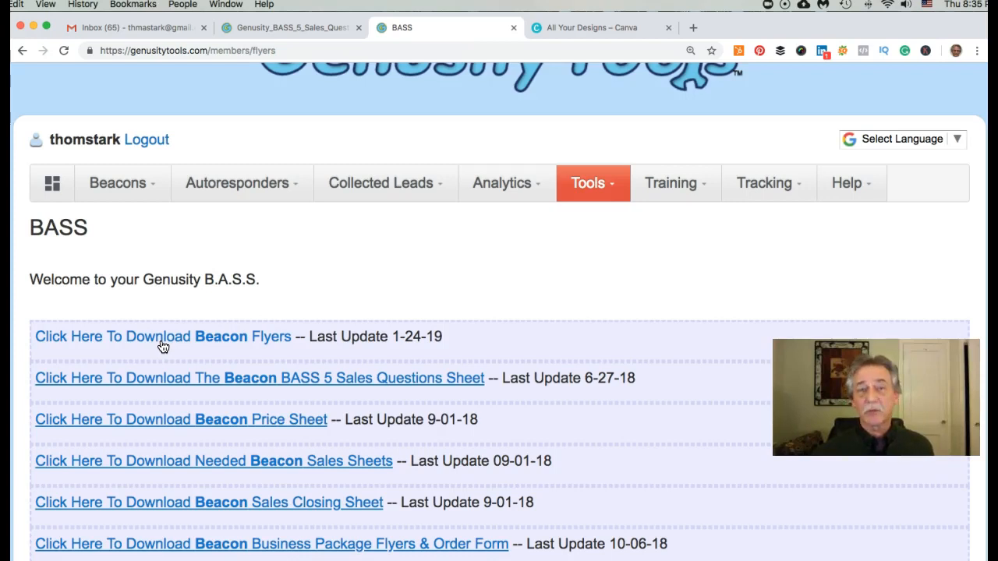
click(572, 28)
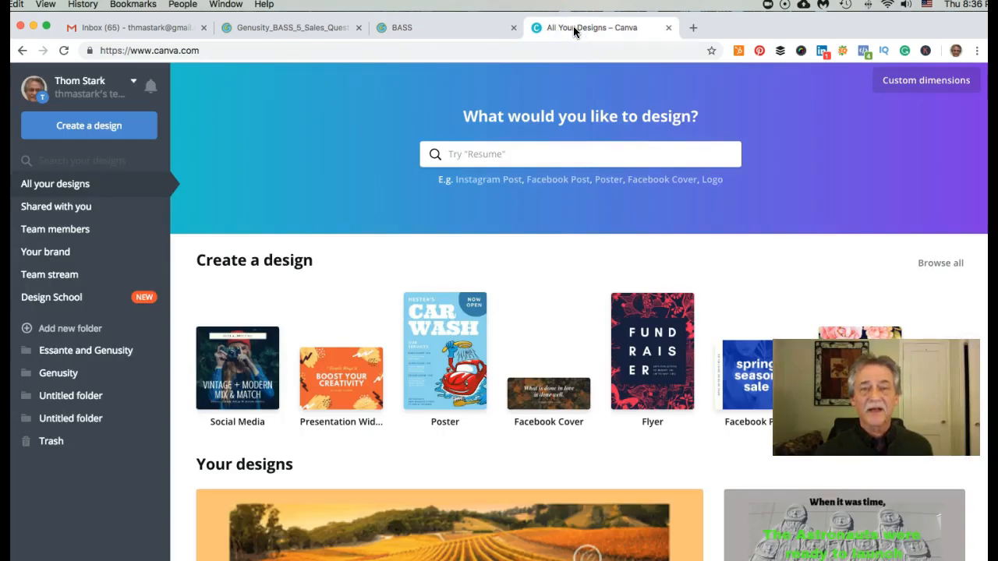
click(659, 344)
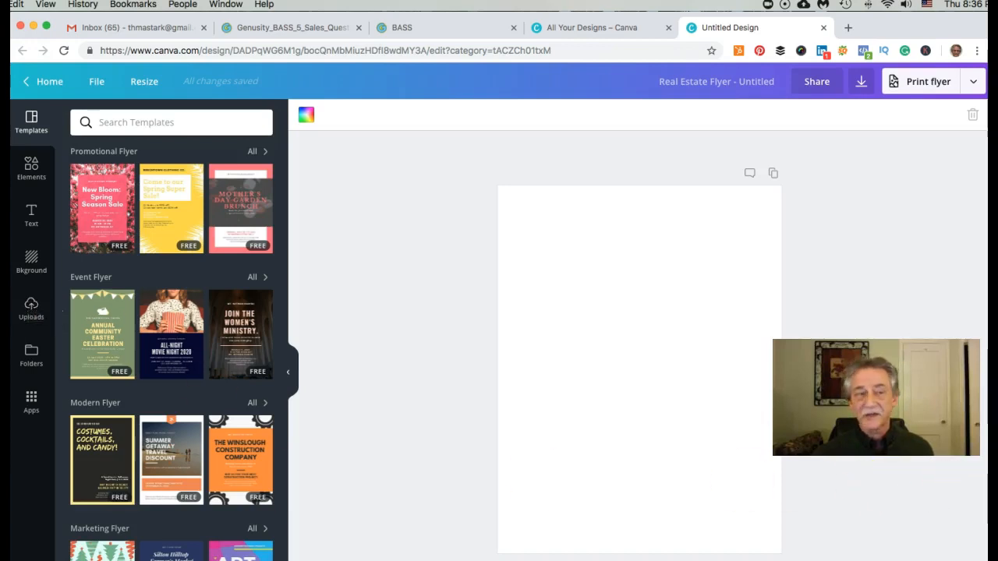
- Upload Brochure.png and drop it onto the blank flyer page
drag(307, 508, 39, 305)
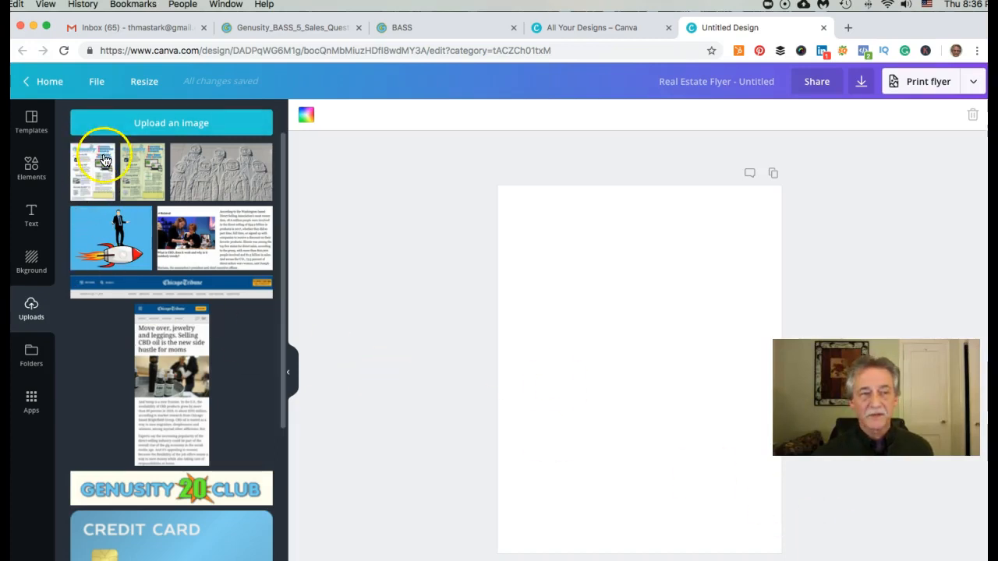
drag(90, 172, 550, 255)
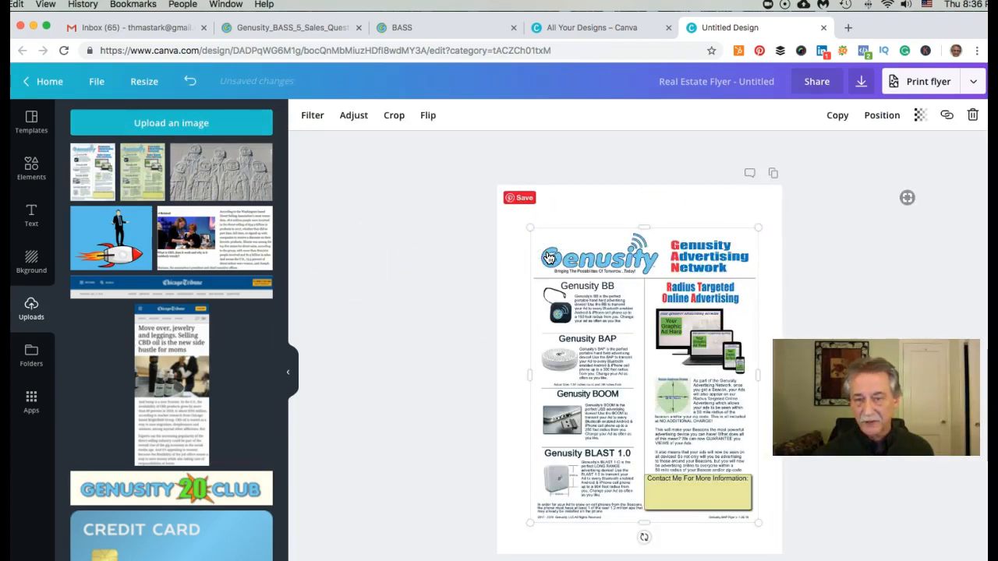
- Nudge the Genusity flyer image into place and stretch its corners until it covers the page
click(648, 254)
drag(648, 254, 643, 249)
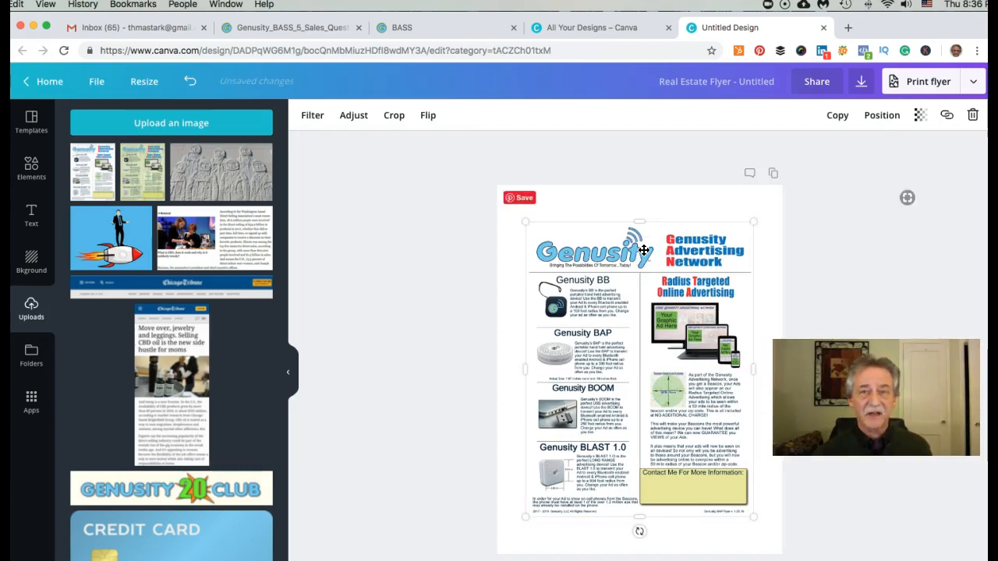
drag(756, 221, 780, 183)
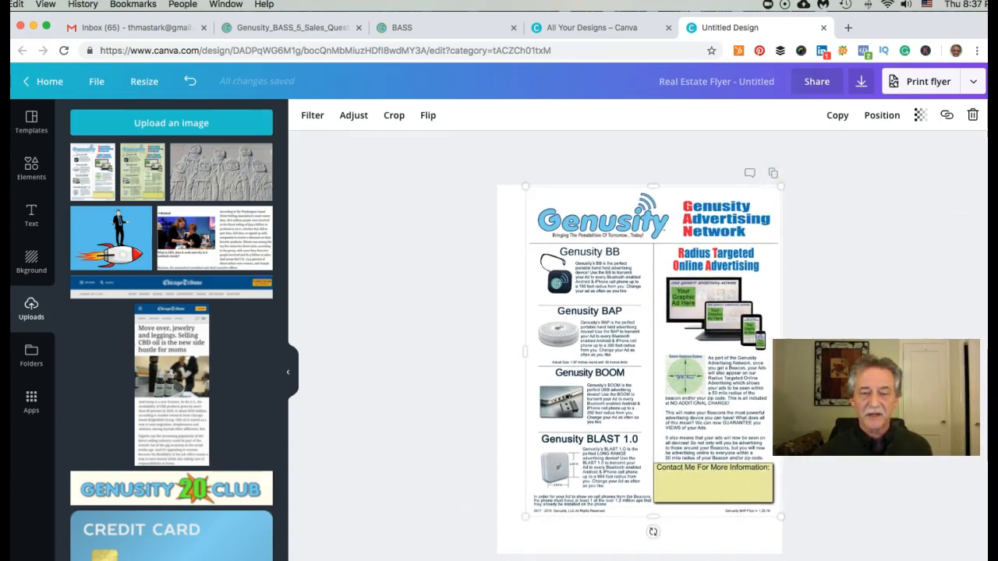
drag(528, 516, 496, 555)
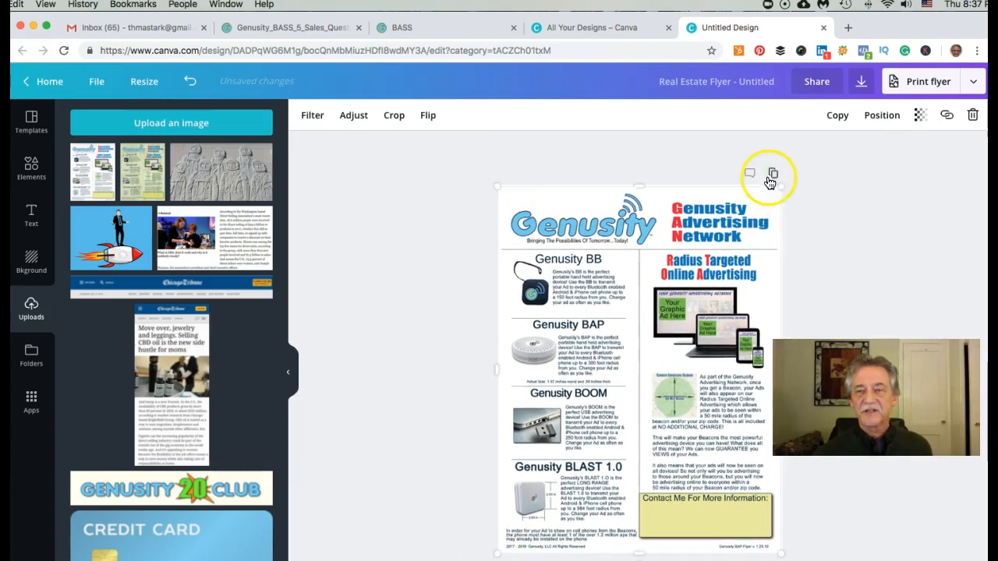
drag(785, 184, 785, 180)
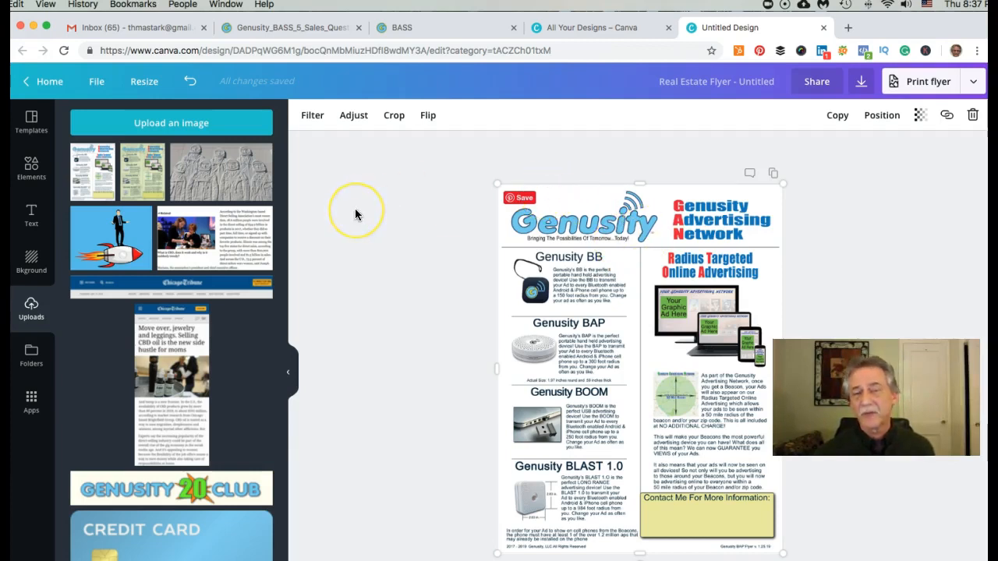
- Add a small body-text box and move it into the yellow Contact Me For More Information area
click(32, 220)
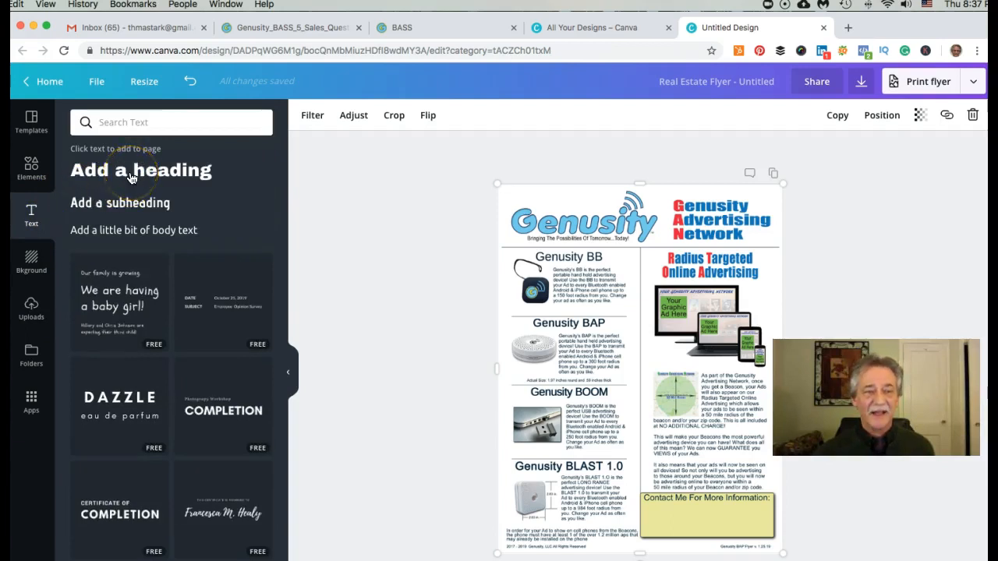
click(124, 233)
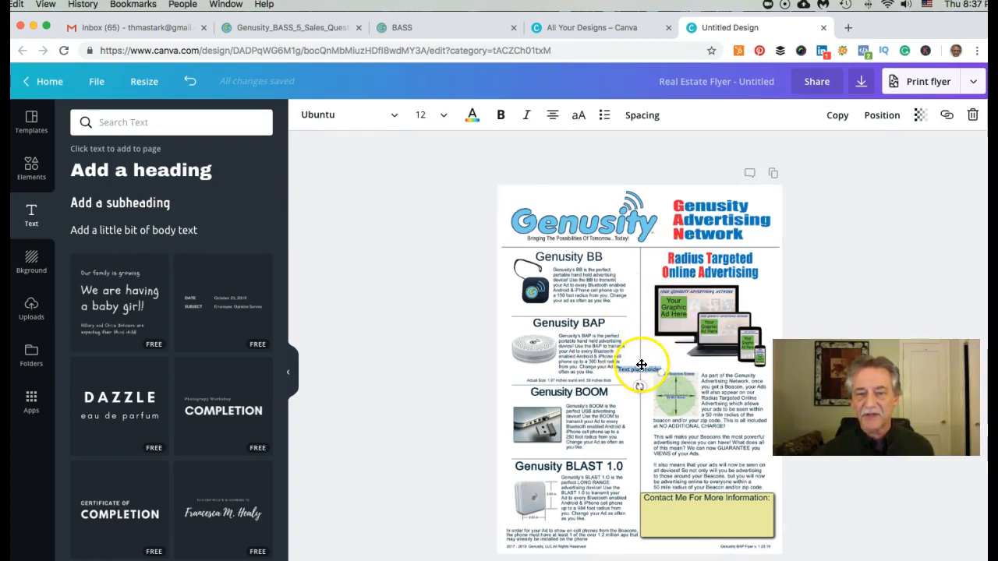
drag(639, 365, 668, 507)
double_click(668, 507)
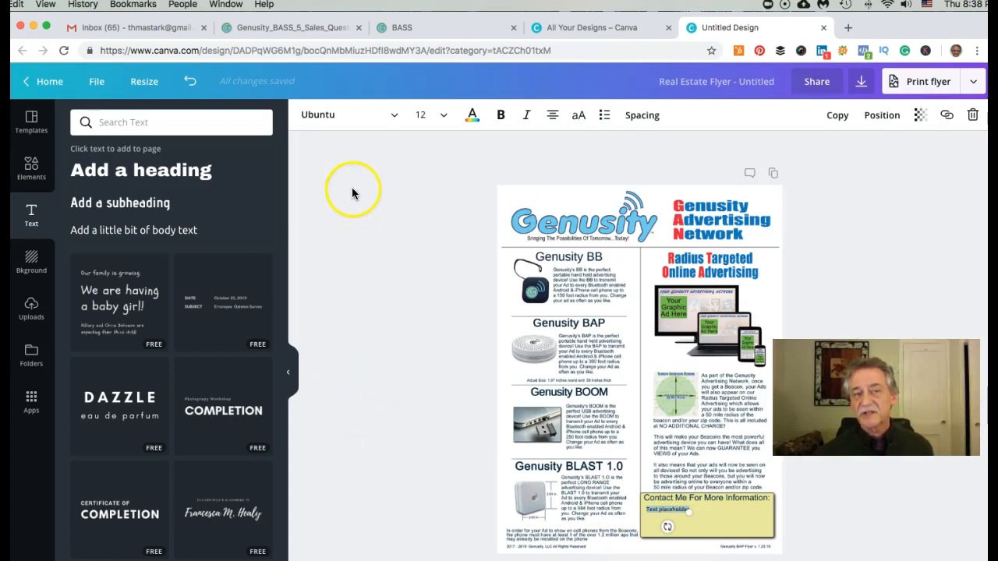
- Set the placeholder text's font to Alegreya Sans Black
click(396, 117)
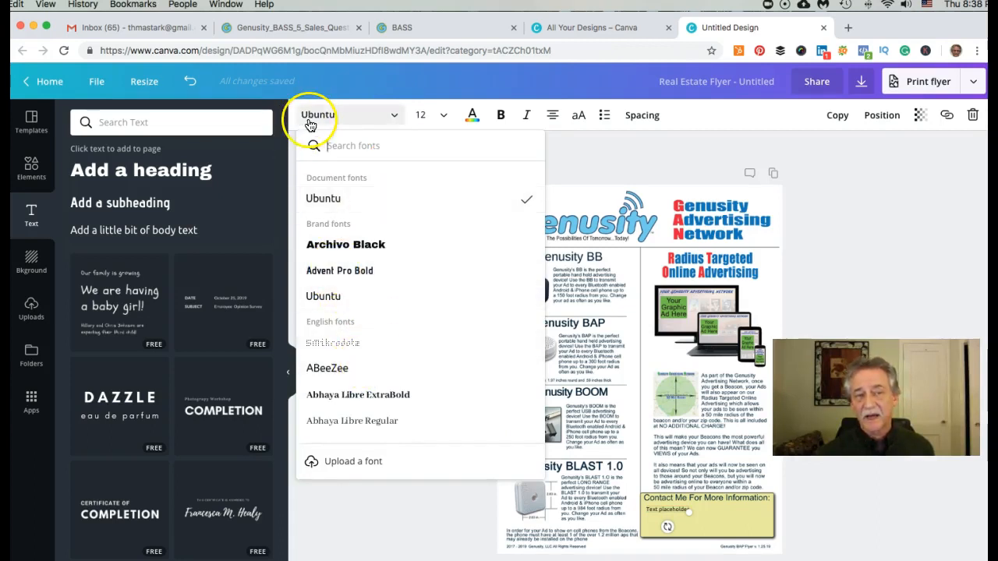
scroll(378, 315, down, 5)
scroll(378, 315, down, 3)
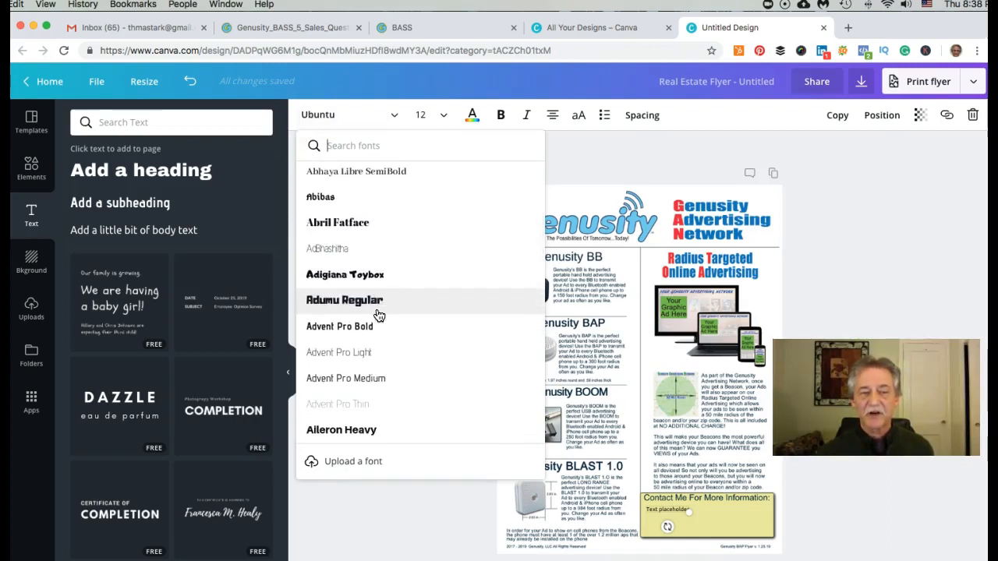
scroll(378, 315, down, 5)
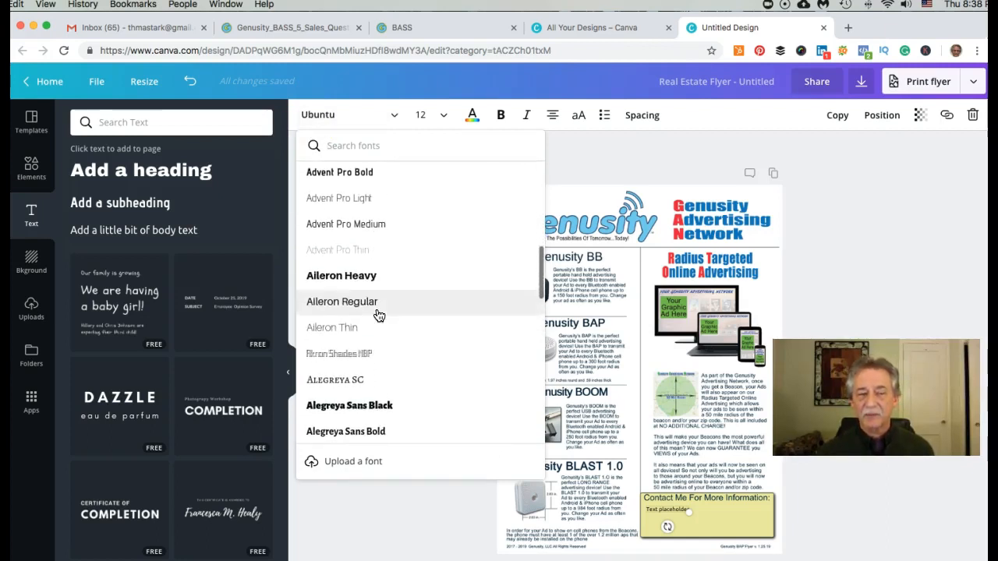
click(381, 378)
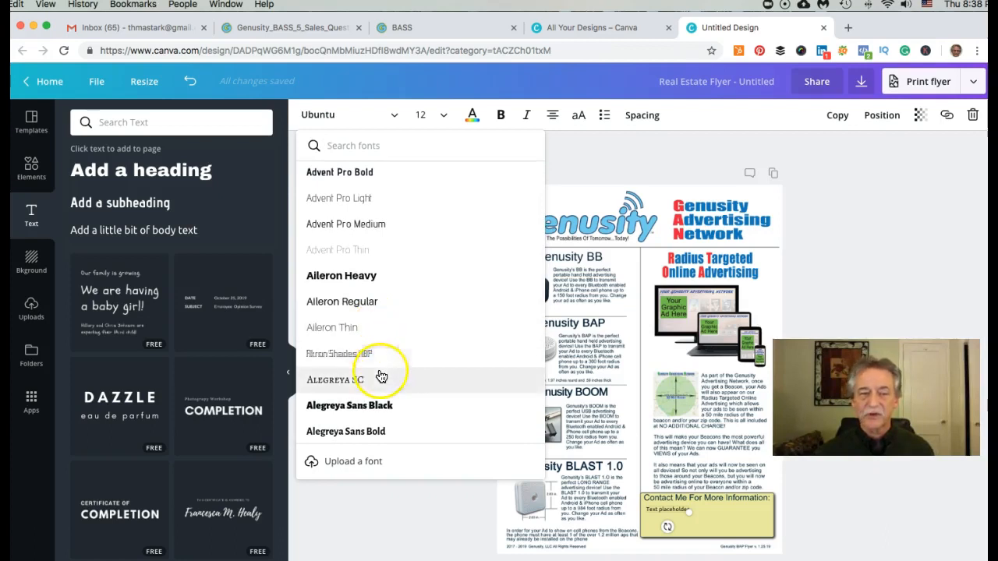
click(351, 412)
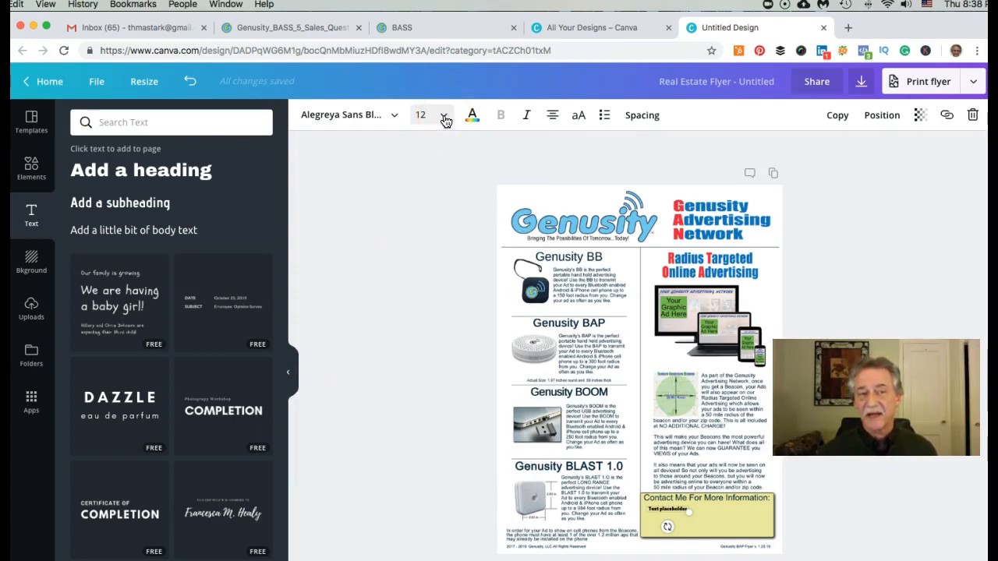
- Make the contact text size 16 and left-aligned
click(444, 117)
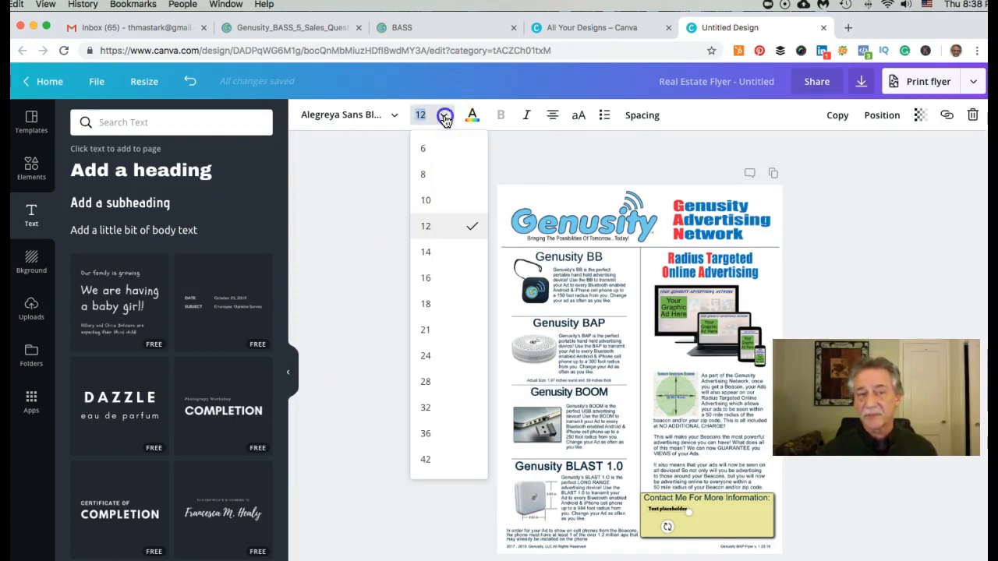
click(427, 279)
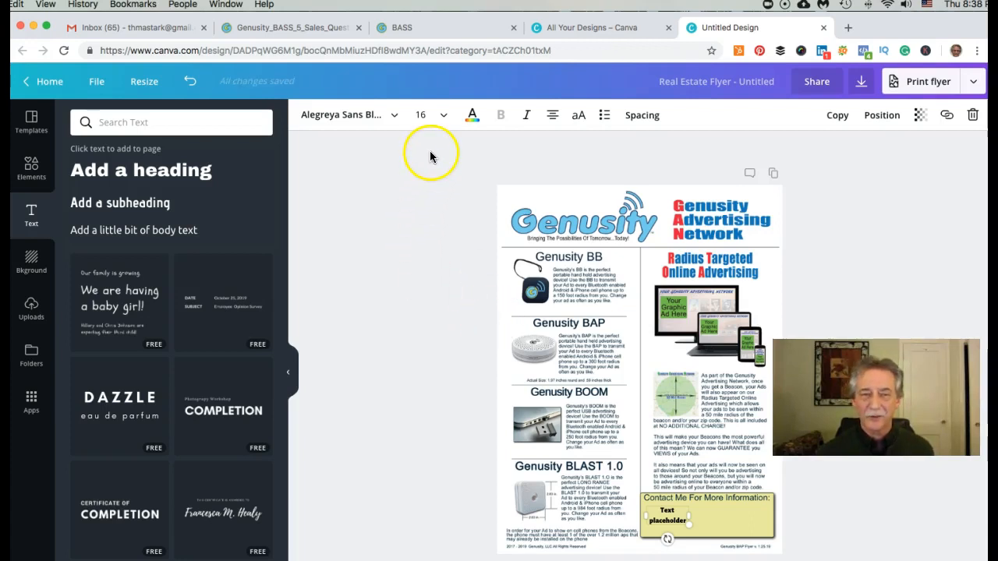
click(553, 117)
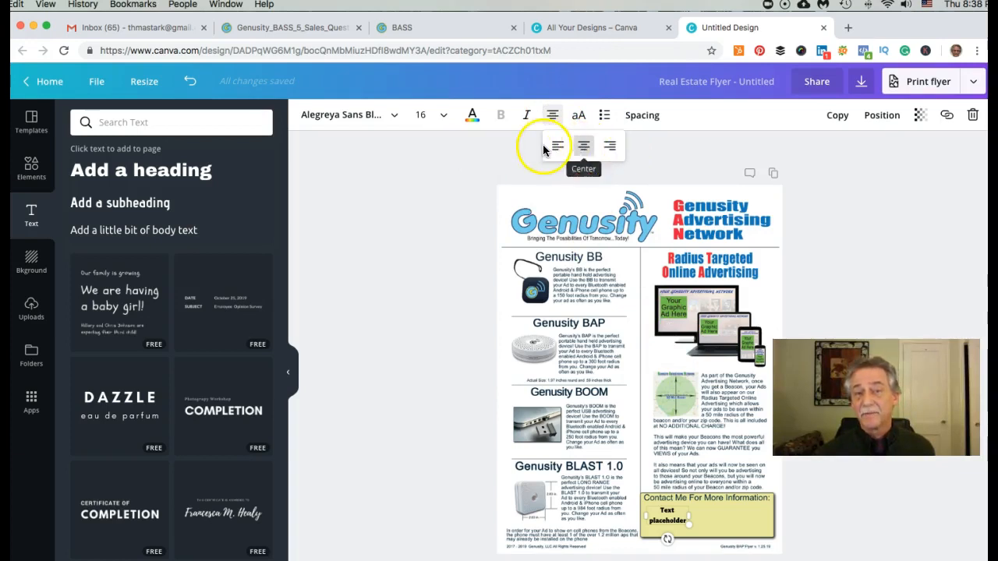
click(558, 146)
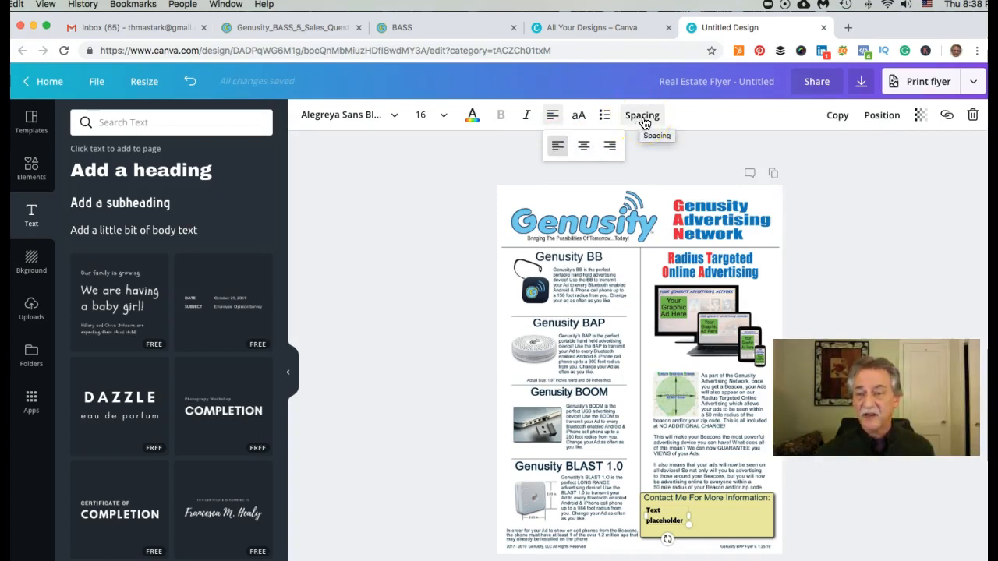
click(643, 117)
- Increase the text's letter spacing slightly and widen the box so it fits one line
click(722, 156)
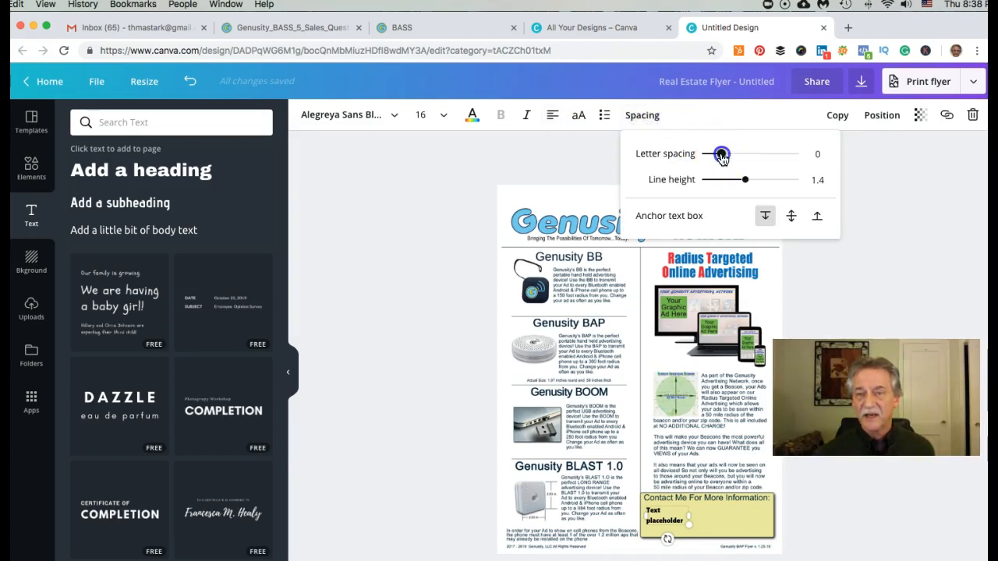
drag(722, 156, 724, 157)
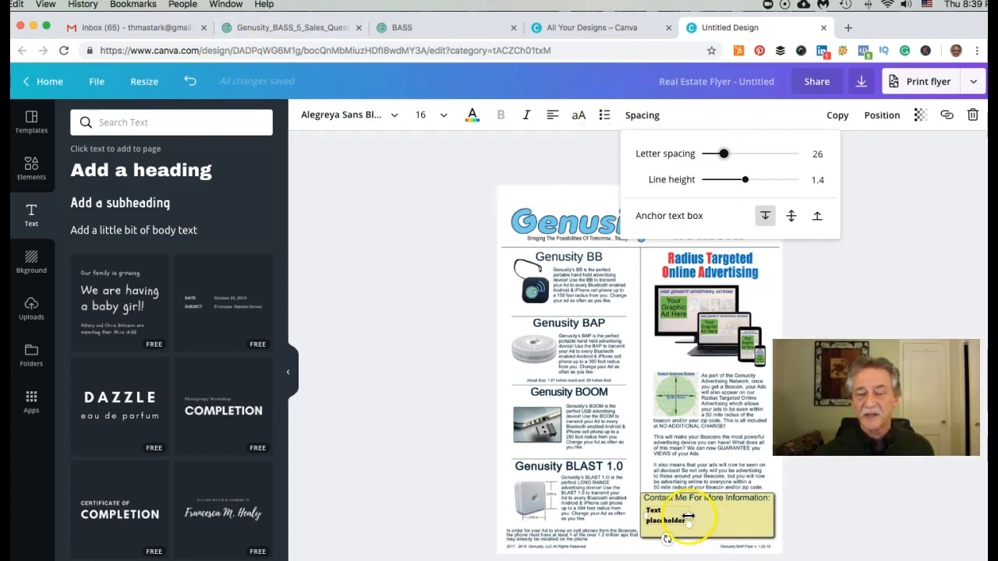
drag(688, 517, 766, 512)
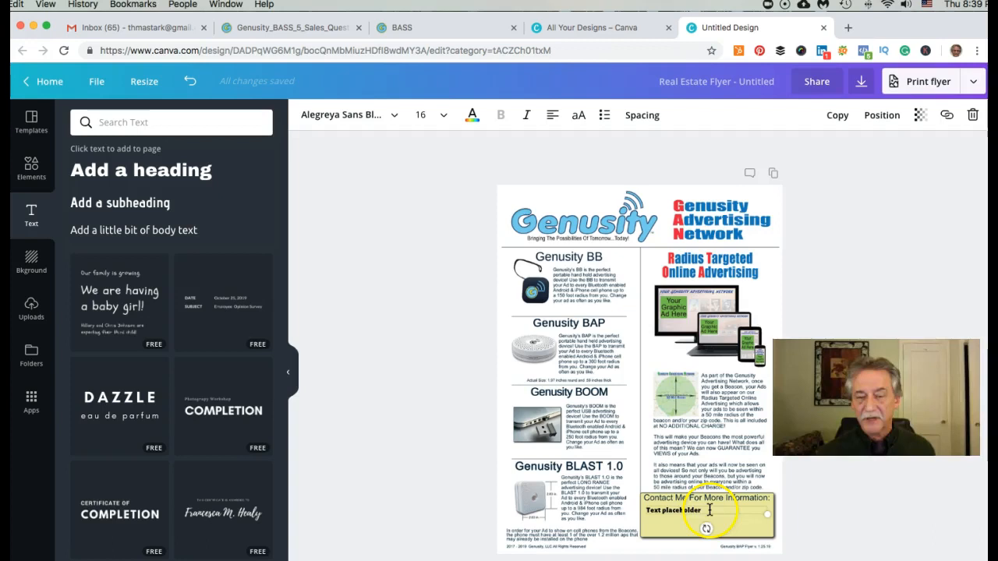
- Replace the placeholder text with the contact's full name and e-mail address
drag(695, 510, 646, 510)
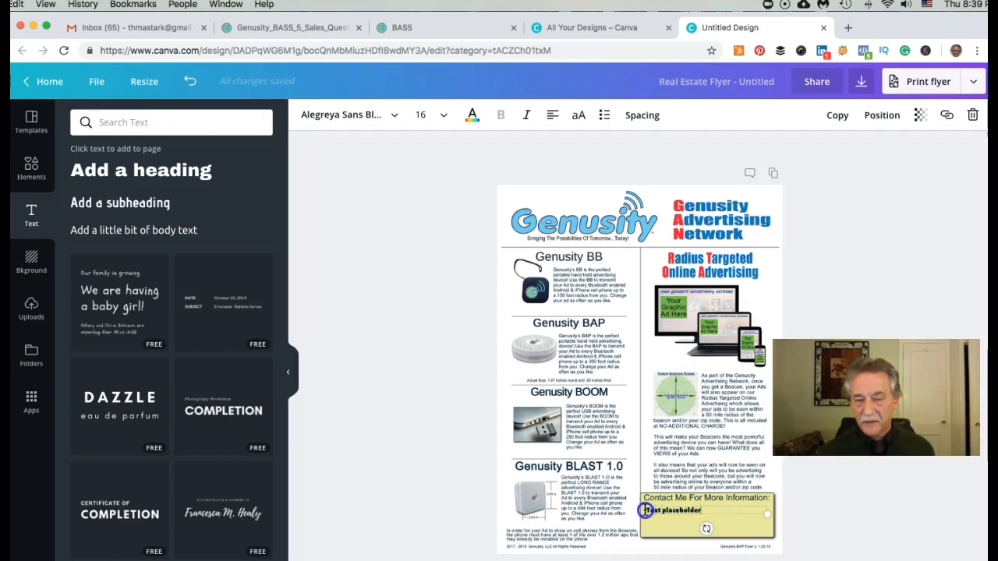
key(BackSpace)
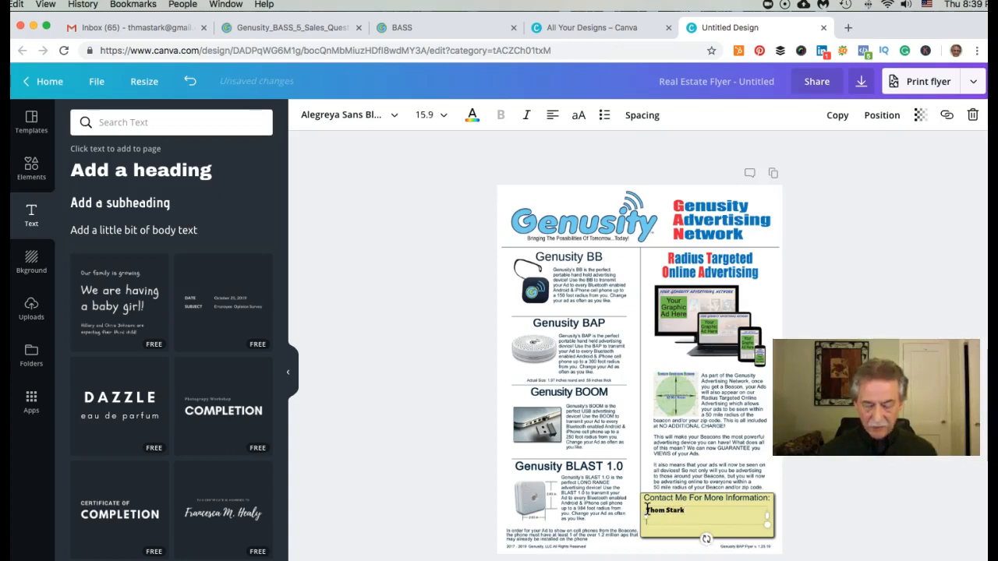
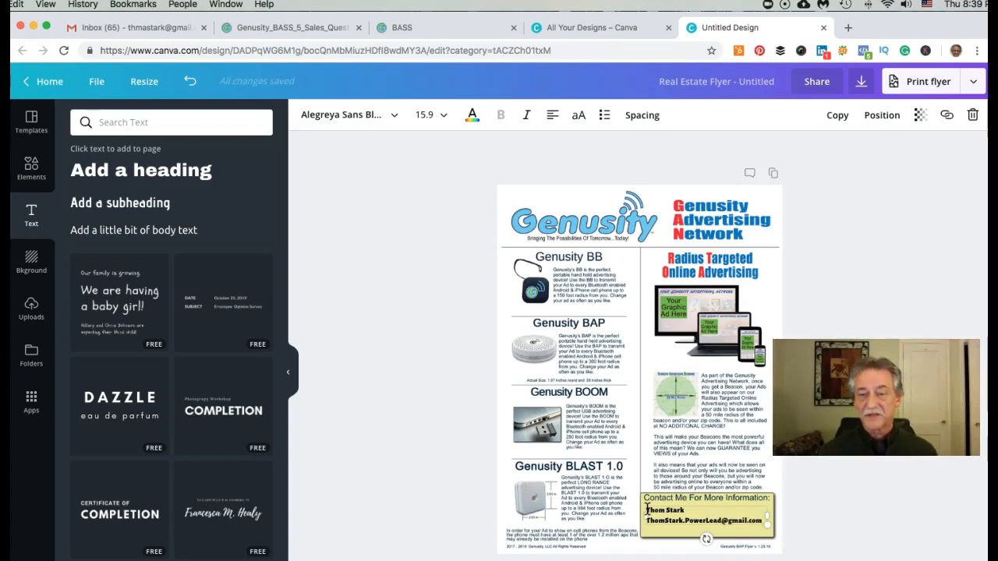
- Start a new line under the e-mail address and begin typing the contact's phone number
key(Return)
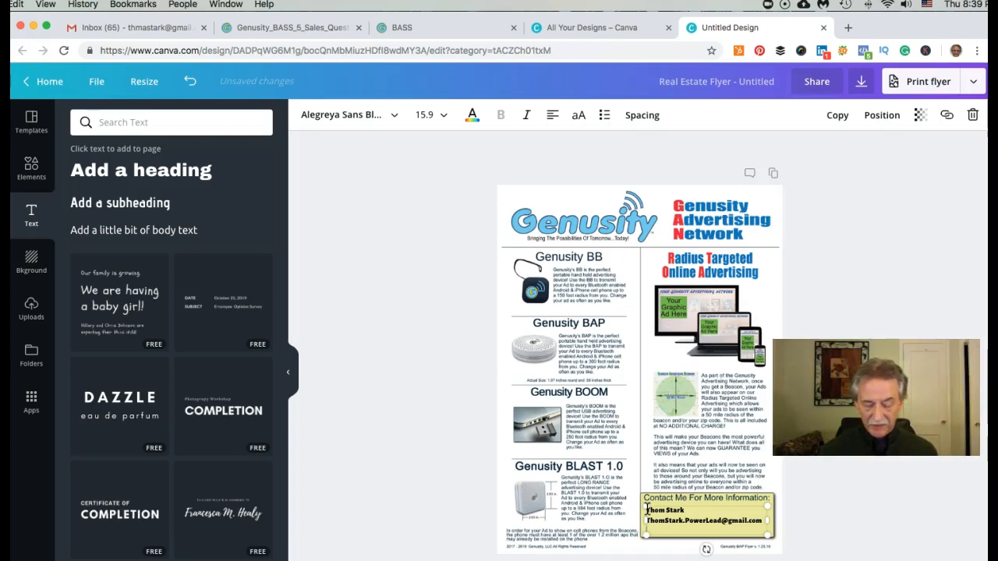
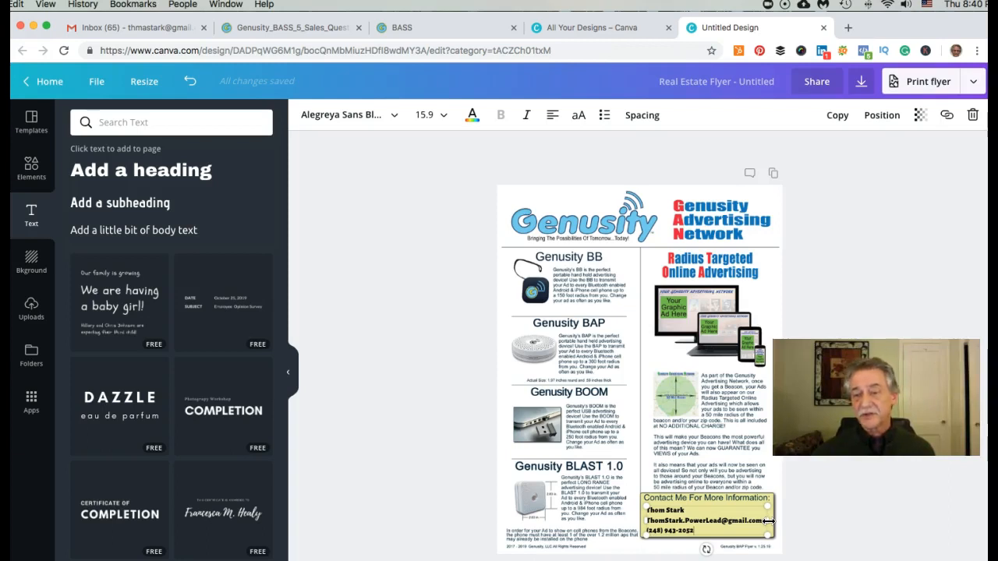
- Widen the contact details box slightly to the right, then deselect it
drag(769, 521, 773, 520)
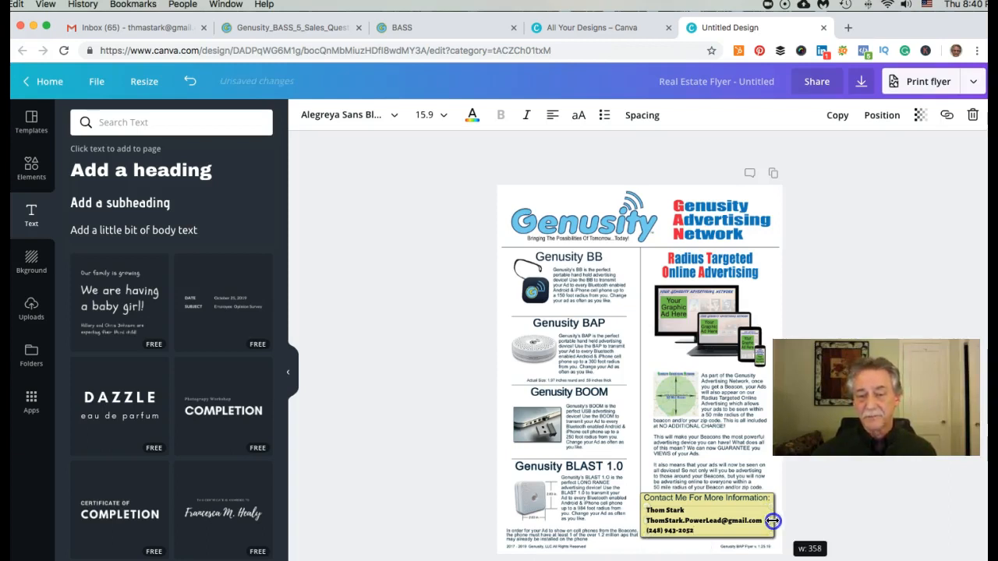
click(840, 504)
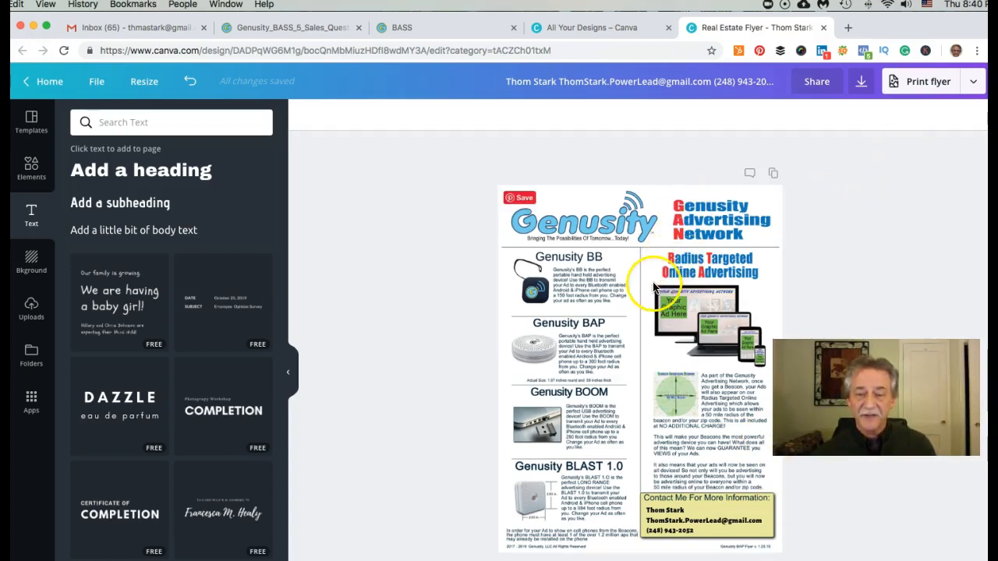
- Download the flyer as a PNG, dismiss the print promotion, and view it in Preview
click(861, 83)
click(882, 296)
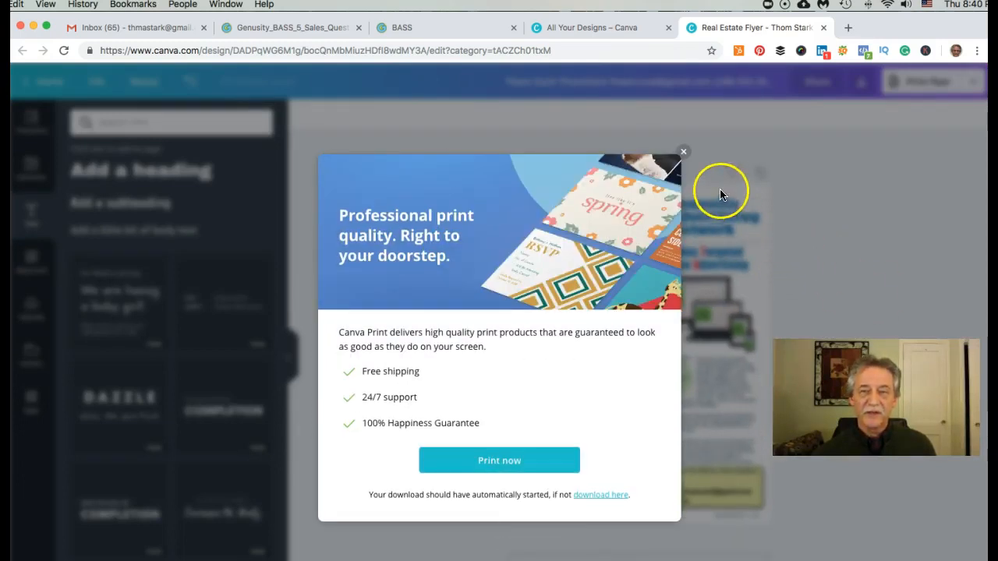
click(684, 153)
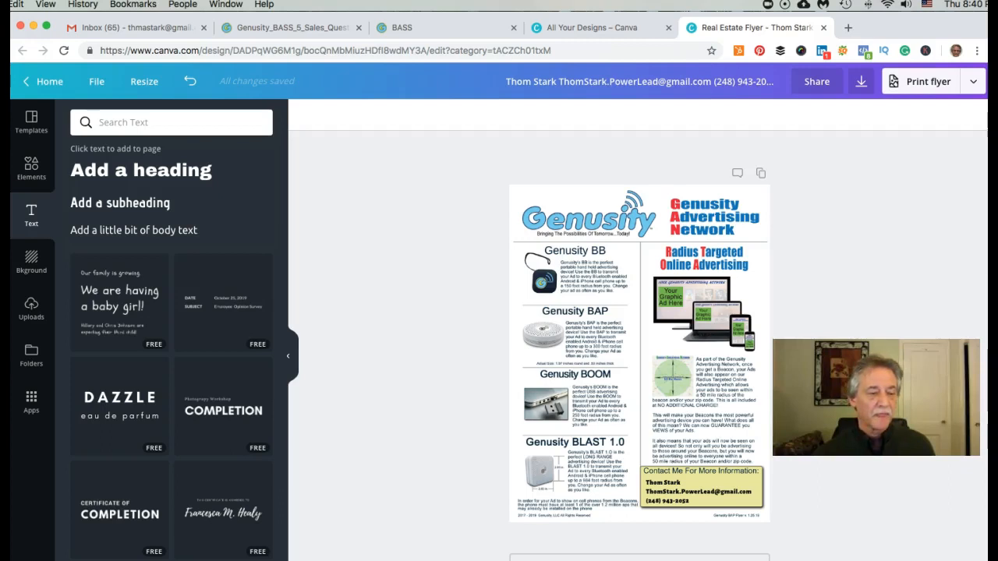
key(super+Tab)
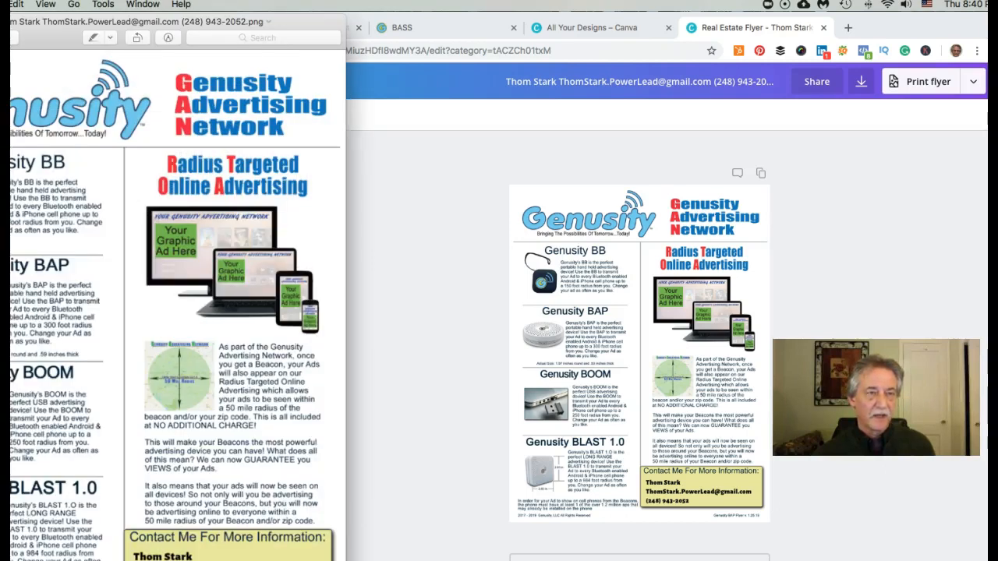
- Save the flyer image as 'GAN Beacon Flyer 1.png' on the Desktop, replacing the existing copy
double_click(129, 22)
click(301, 46)
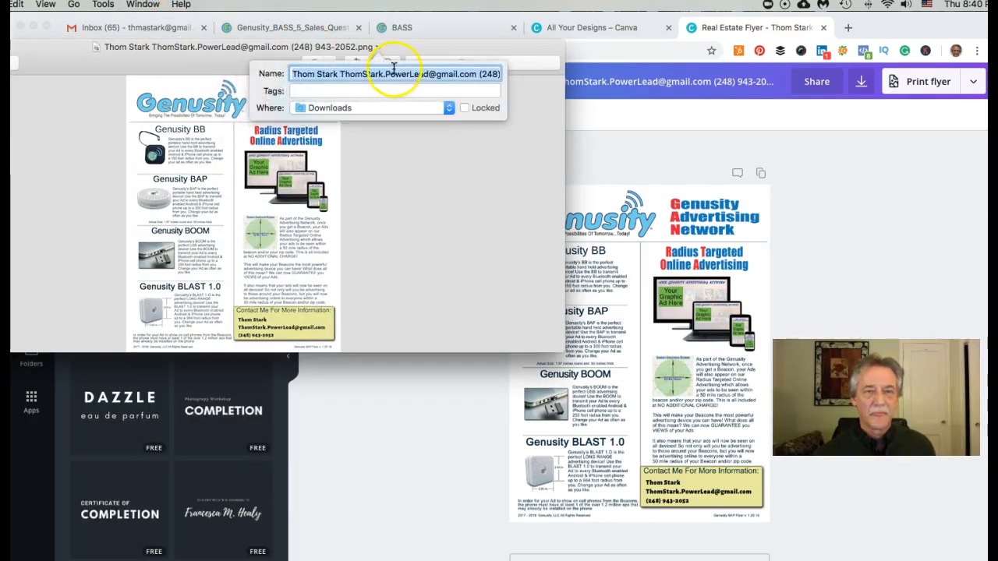
text(GAN)
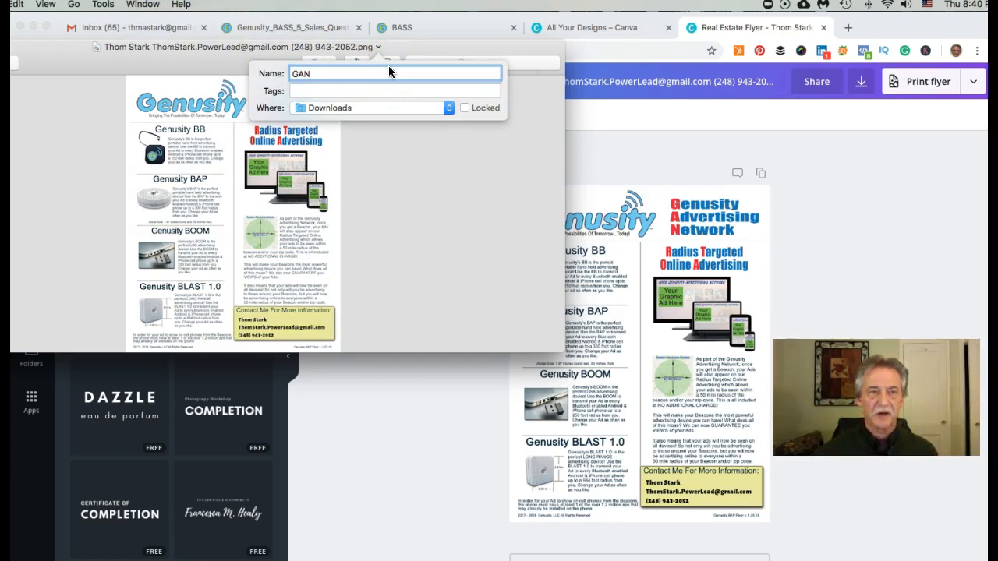
text( Beacon Flyer 1)
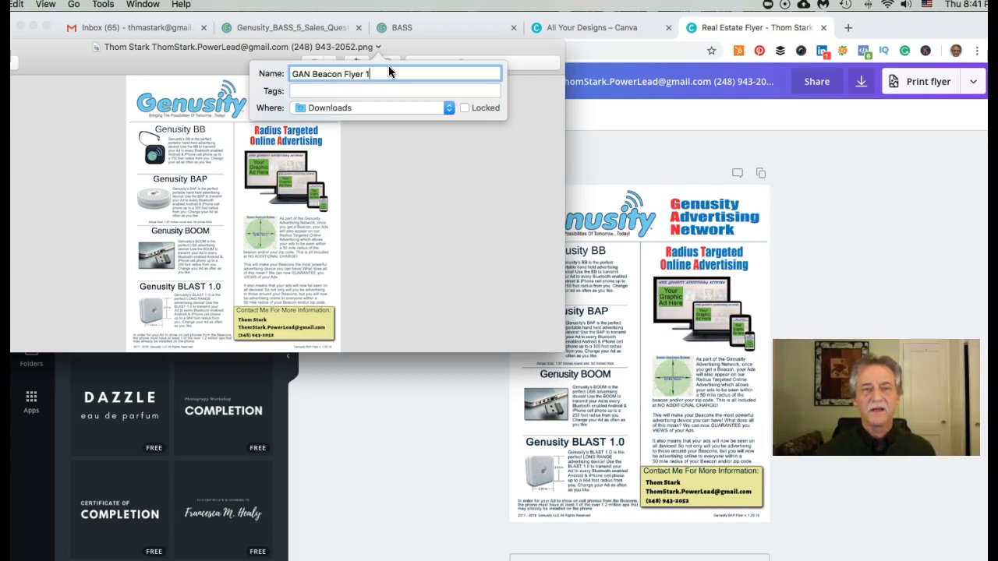
click(447, 110)
click(323, 280)
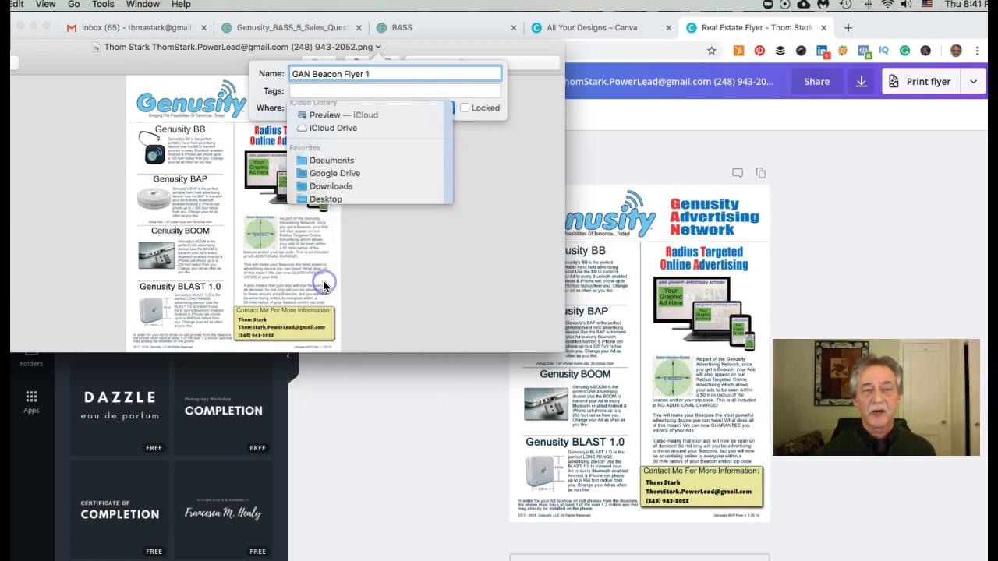
key(Return)
click(262, 146)
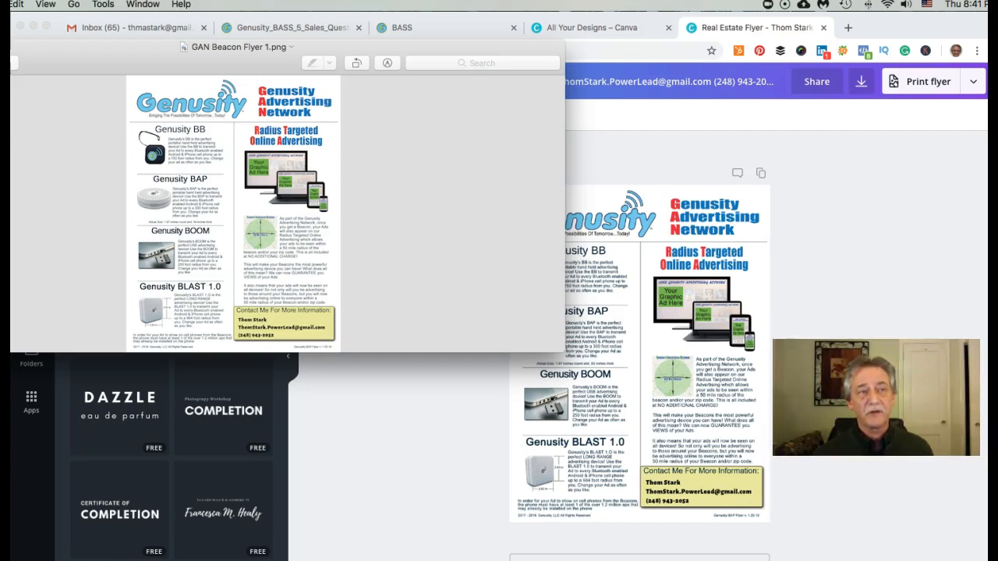
- Change the flyer's resolution from 96 to 150 pixels/inch with resampling off, giving 5.44 × 7.04 inches
click(103, 5)
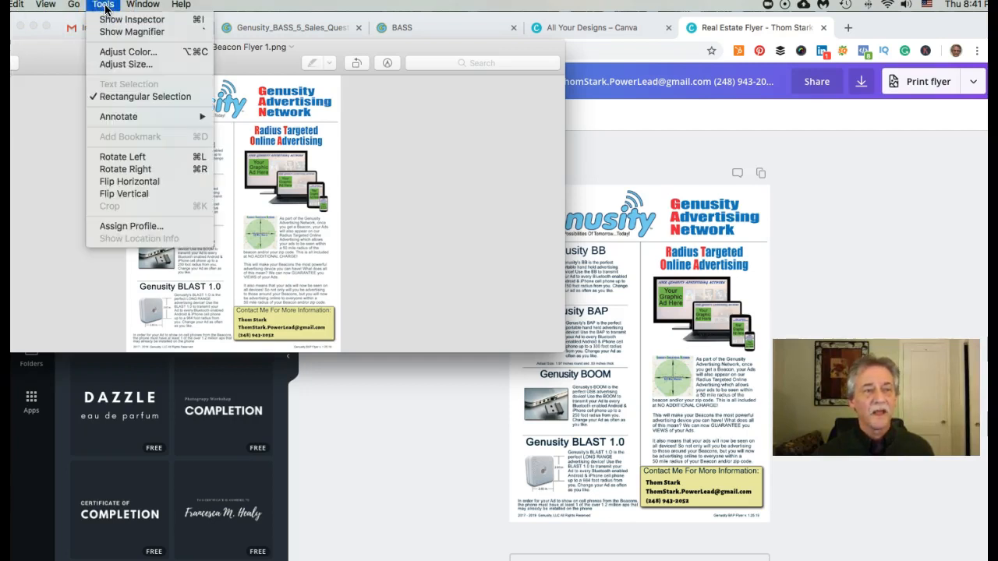
click(121, 64)
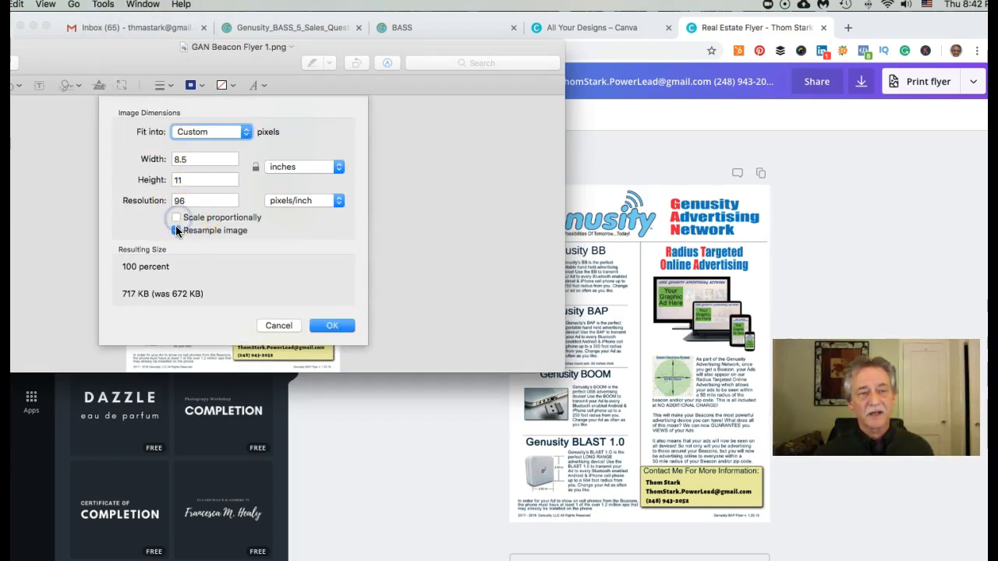
click(176, 231)
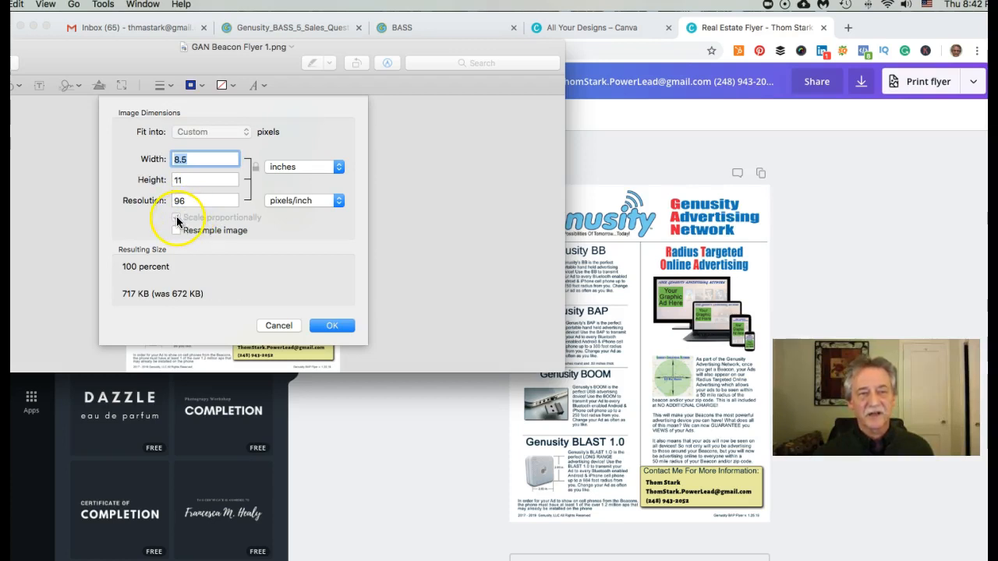
click(196, 201)
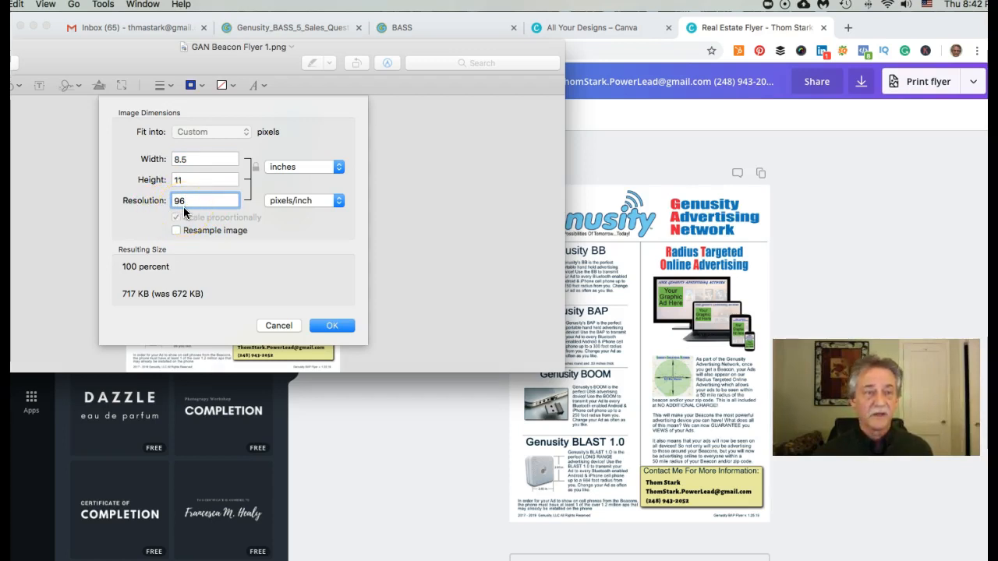
key(BackSpace)
key(BackSpace)
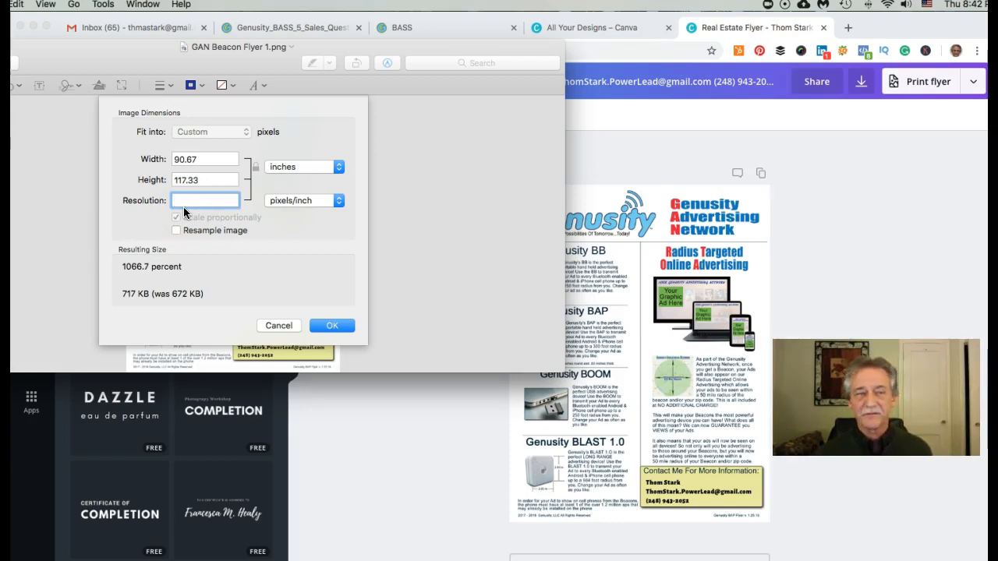
text(150)
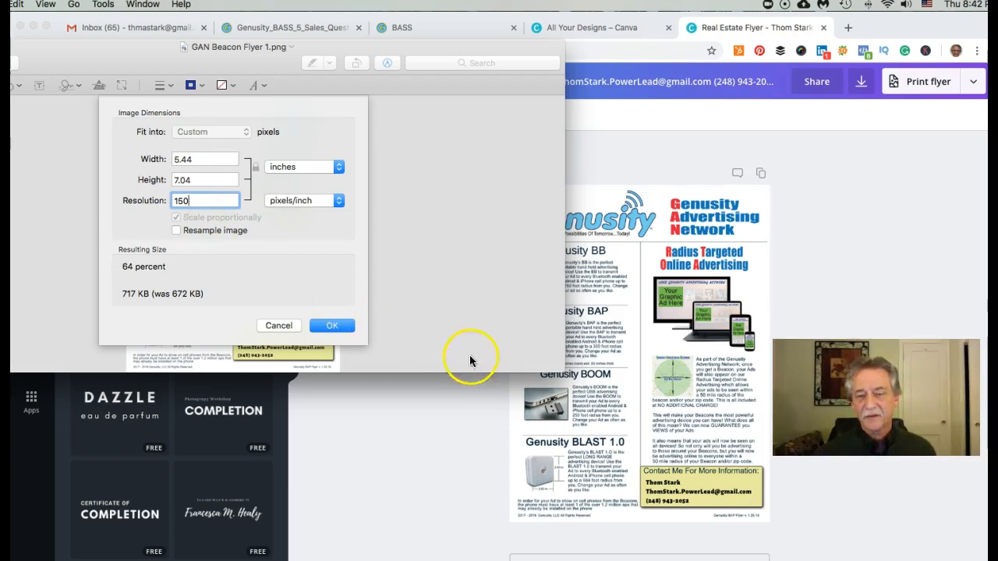
scroll(673, 496, up, 1)
scroll(673, 496, up, 1)
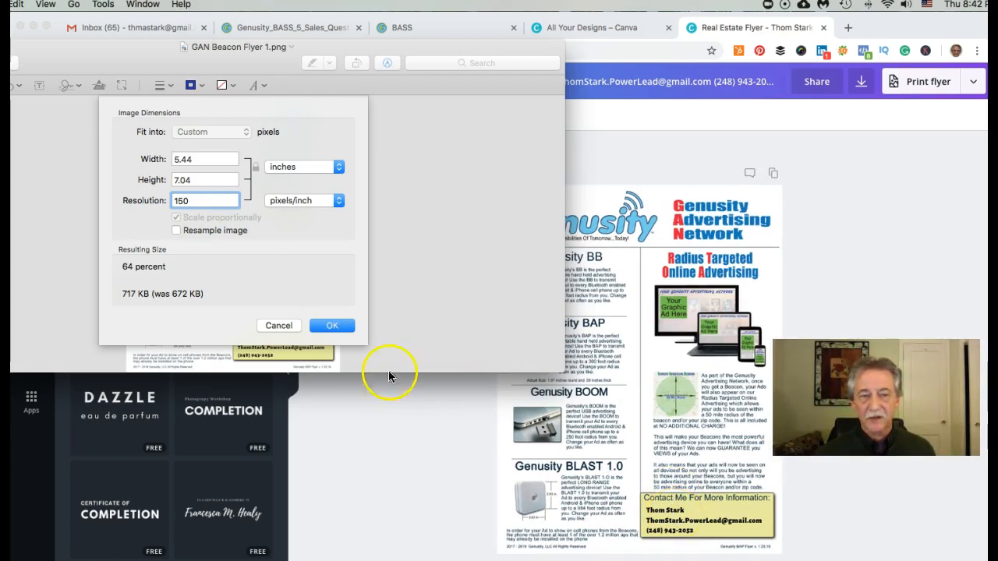
click(333, 326)
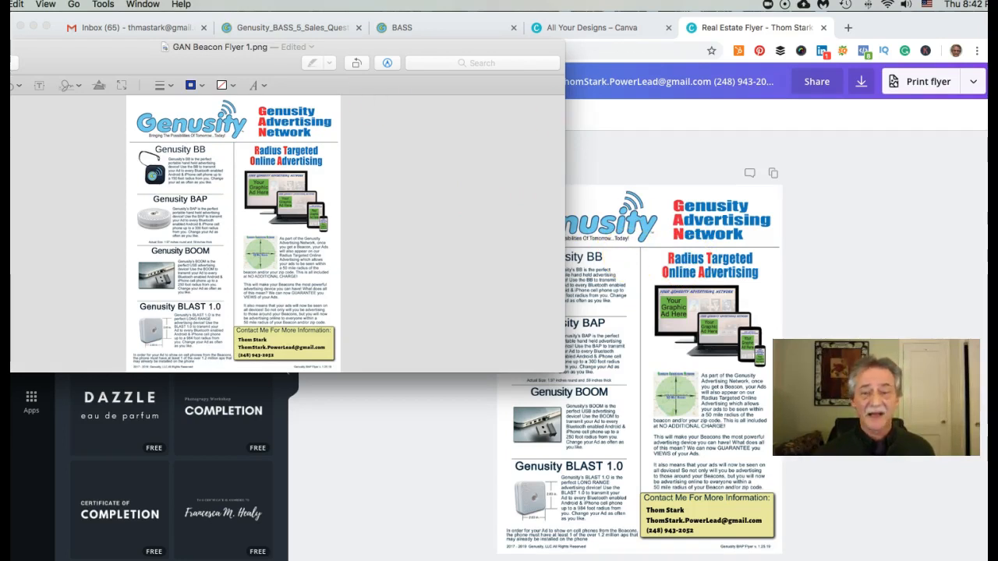
key(super+w)
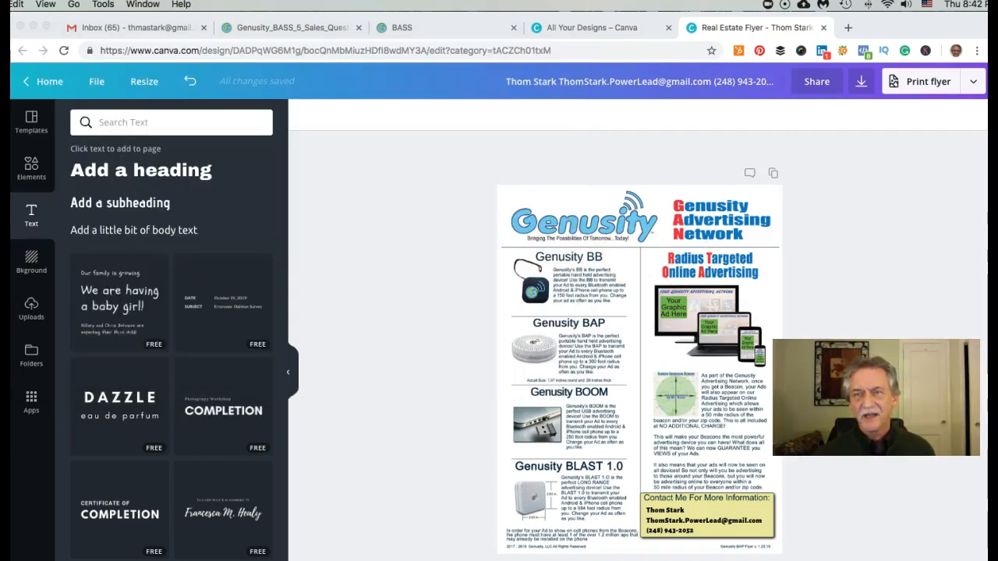